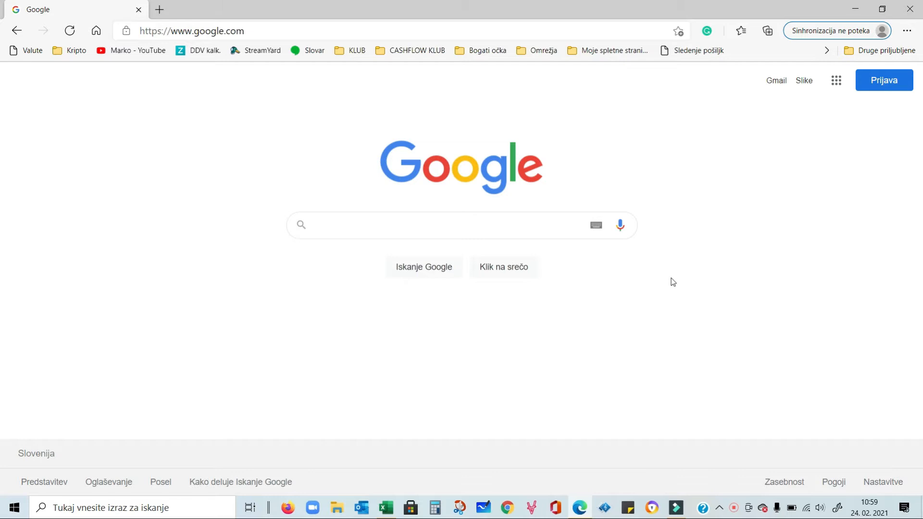
Search Google for "zoom", go to the official Zoom site and start the free sign-up
text(zoom)
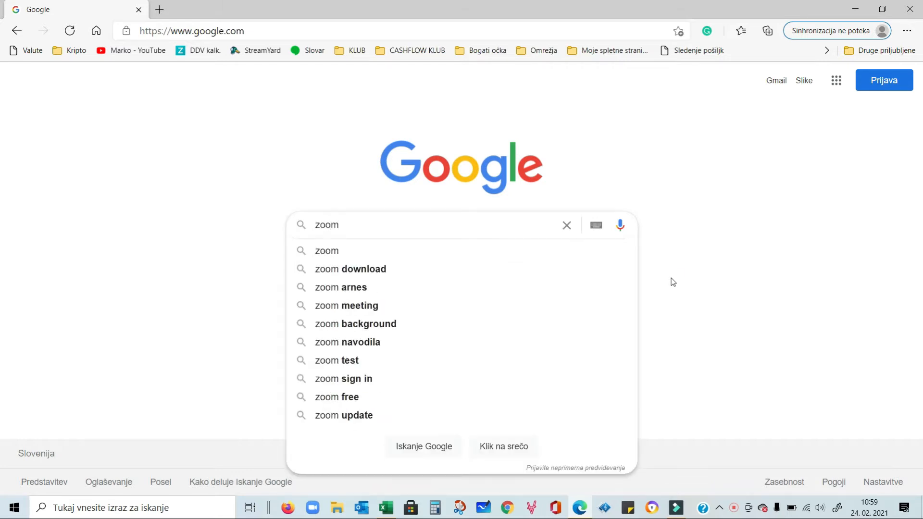
click(336, 251)
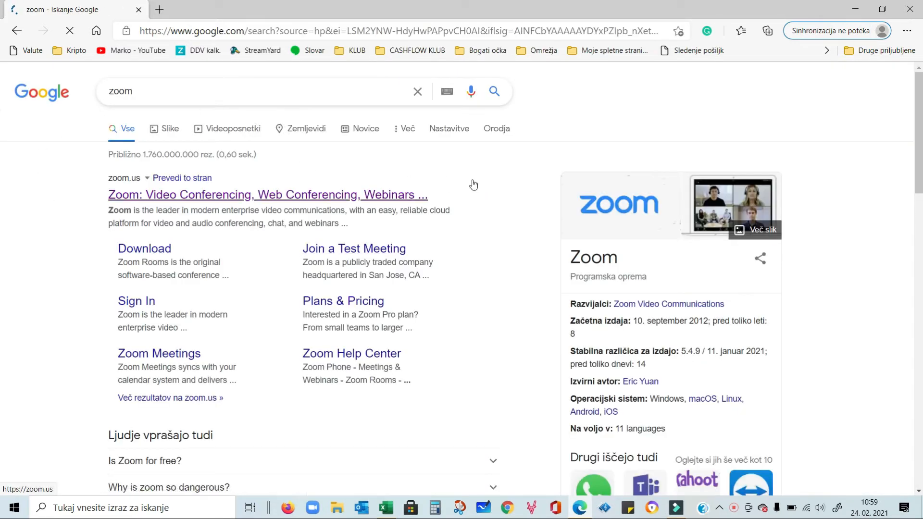
click(198, 197)
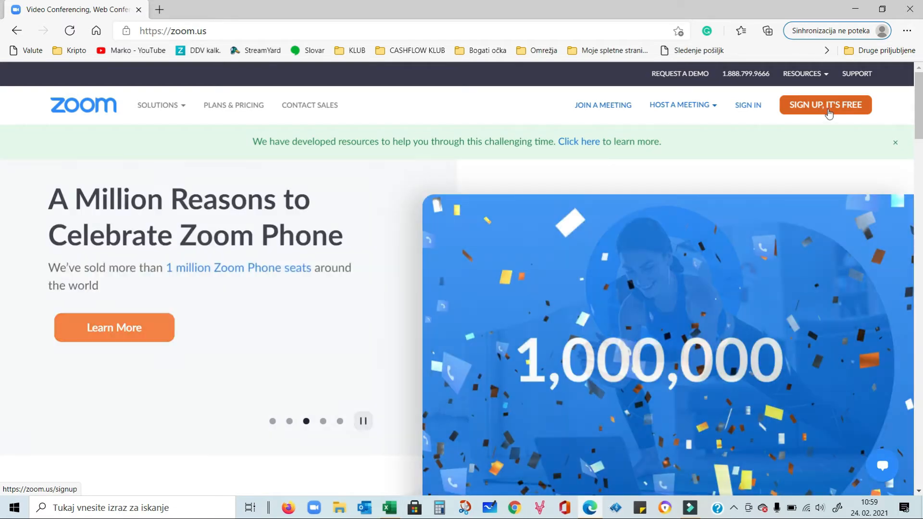
click(831, 110)
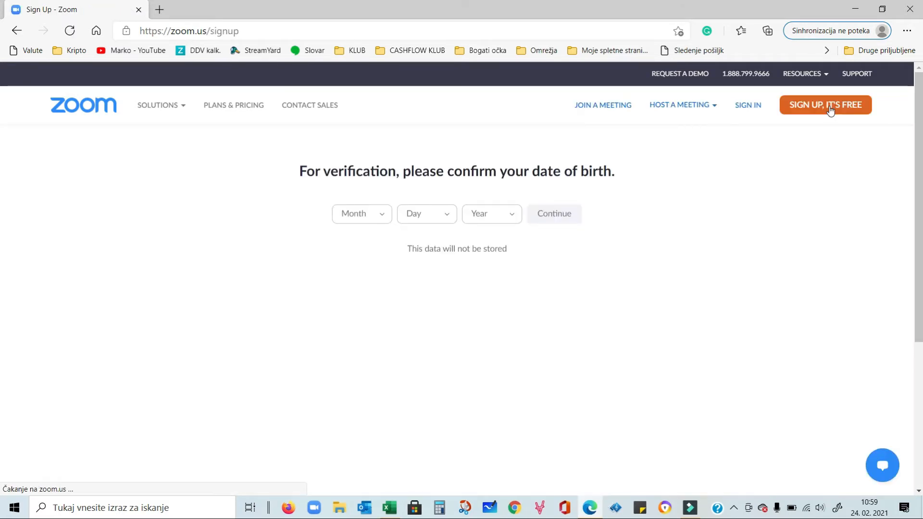
Select the birth month and day for the sign-up age verification
click(387, 216)
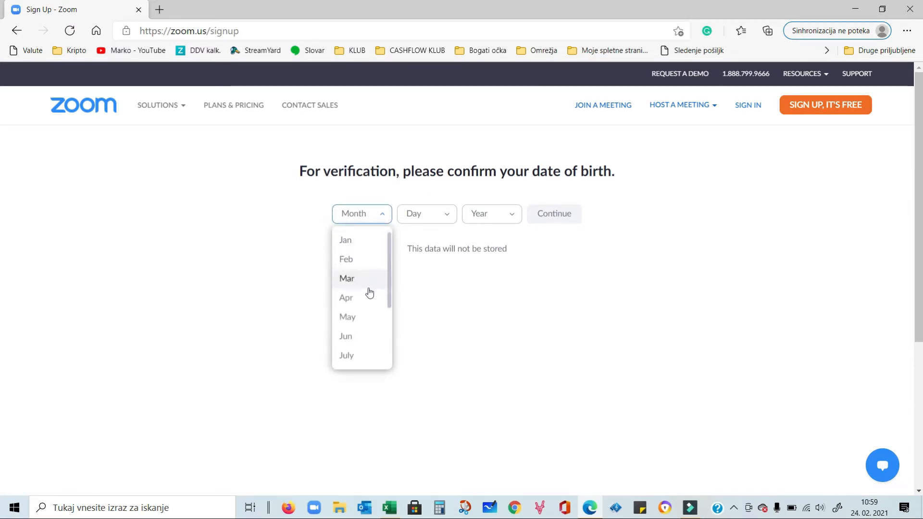
scroll(355, 355, down, 2)
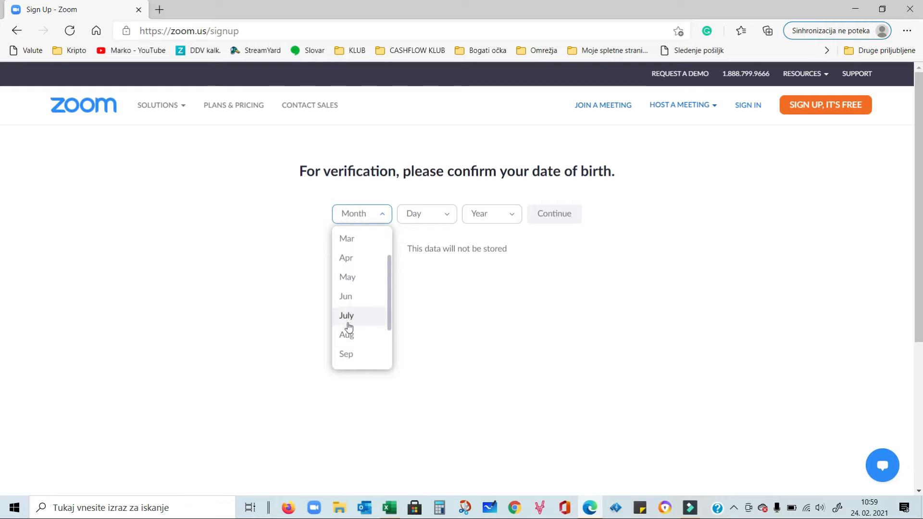
click(350, 341)
click(434, 216)
scroll(408, 325, down, 2)
scroll(408, 327, down, 3)
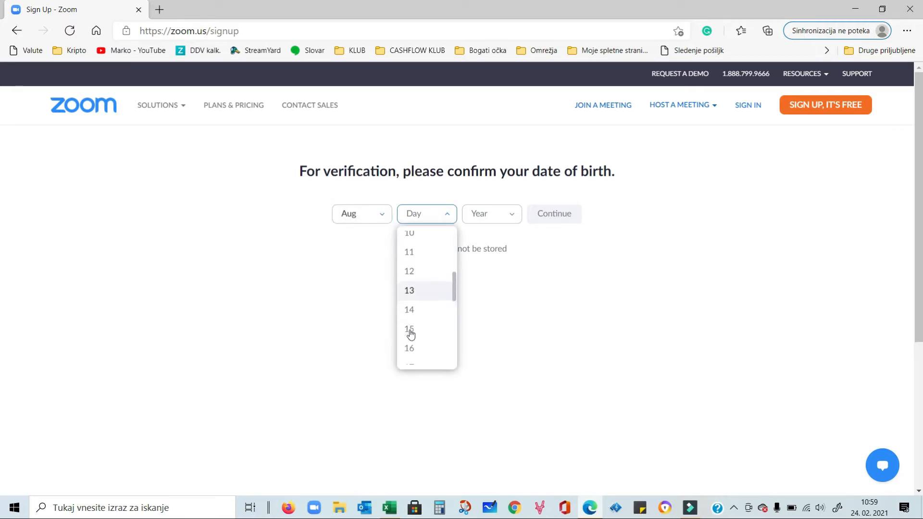
click(409, 327)
Select the birth year and submit the date of birth to continue the sign-up
click(491, 216)
scroll(481, 309, down, 1)
scroll(483, 311, up, 1)
scroll(486, 312, down, 8)
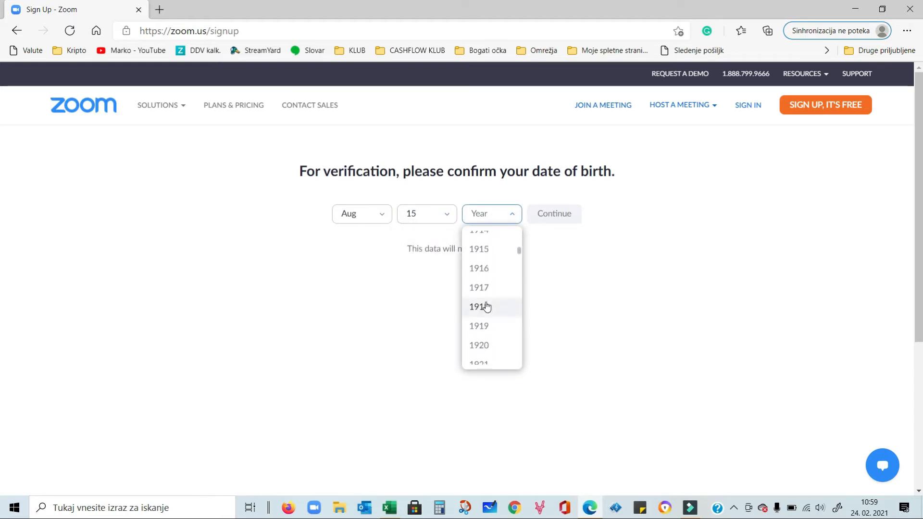
scroll(494, 304, down, 8)
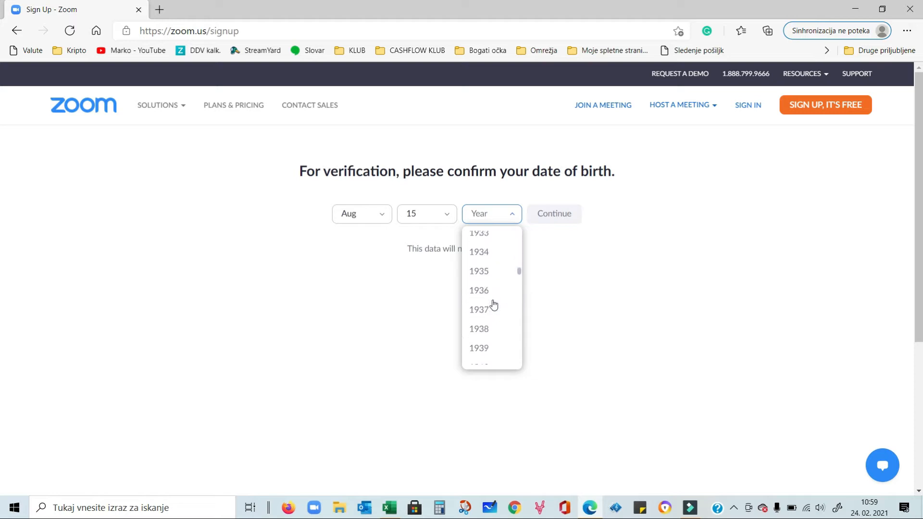
scroll(493, 304, down, 7)
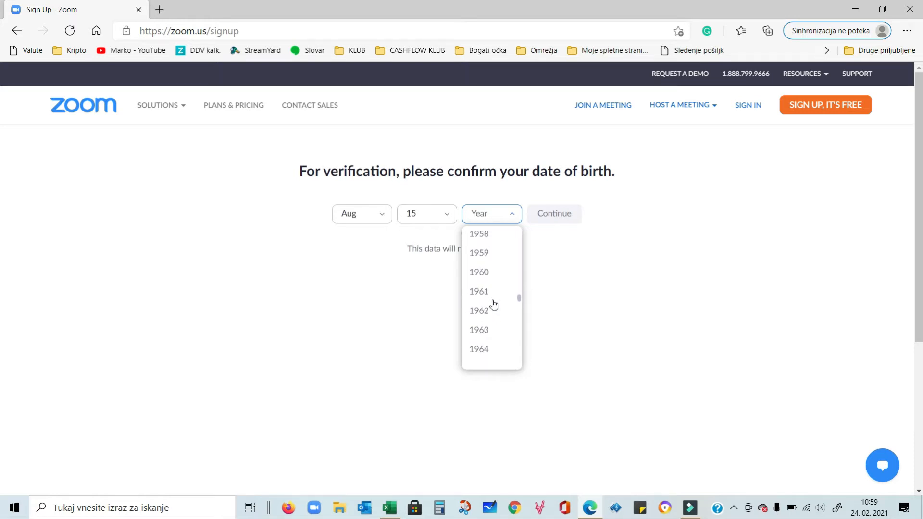
scroll(493, 304, down, 1)
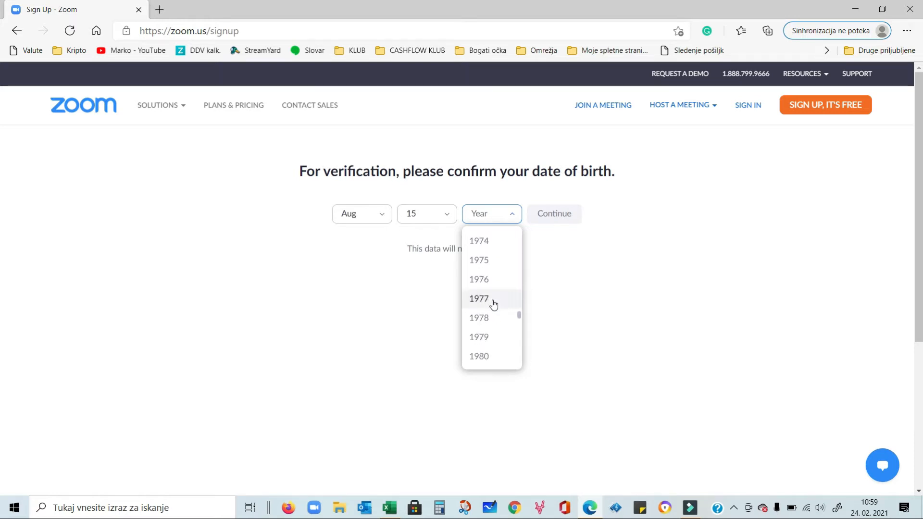
scroll(495, 301, down, 1)
scroll(495, 300, up, 1)
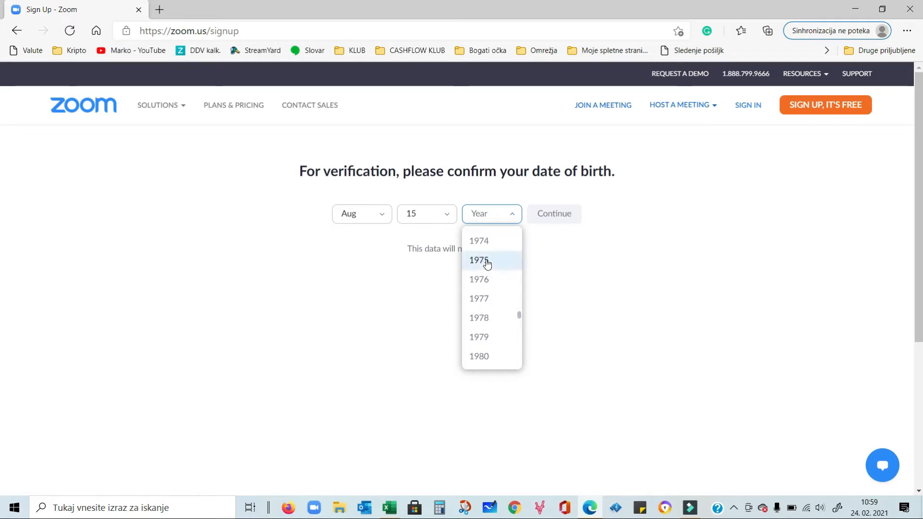
click(482, 262)
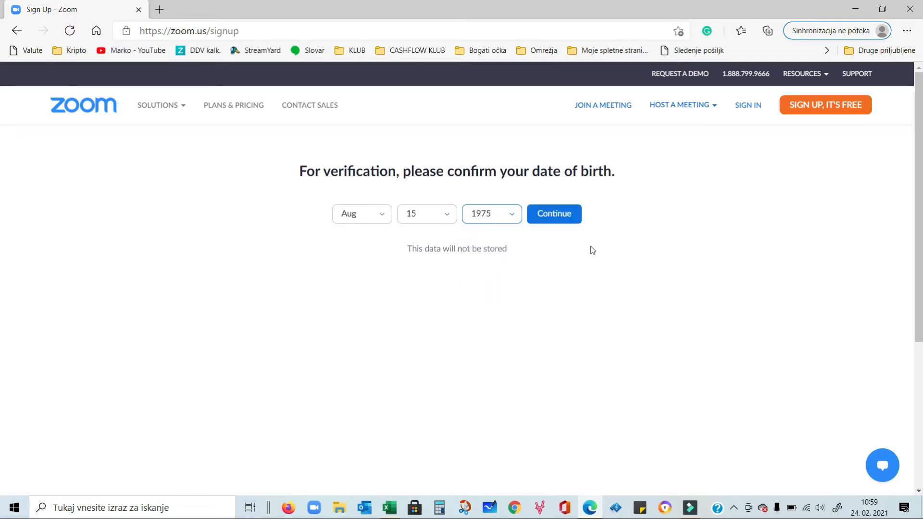
click(553, 217)
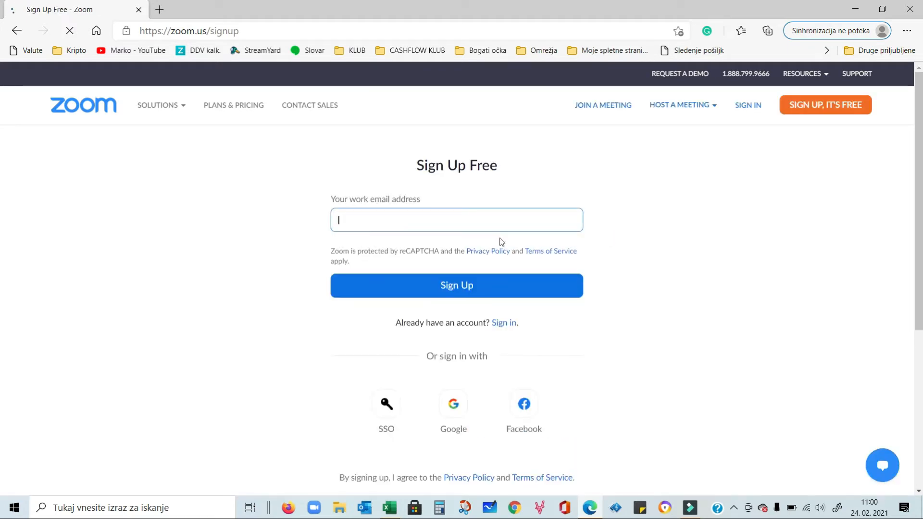
Fill in the work email address from the saved suggestion and submit the Sign Up Free form
click(464, 222)
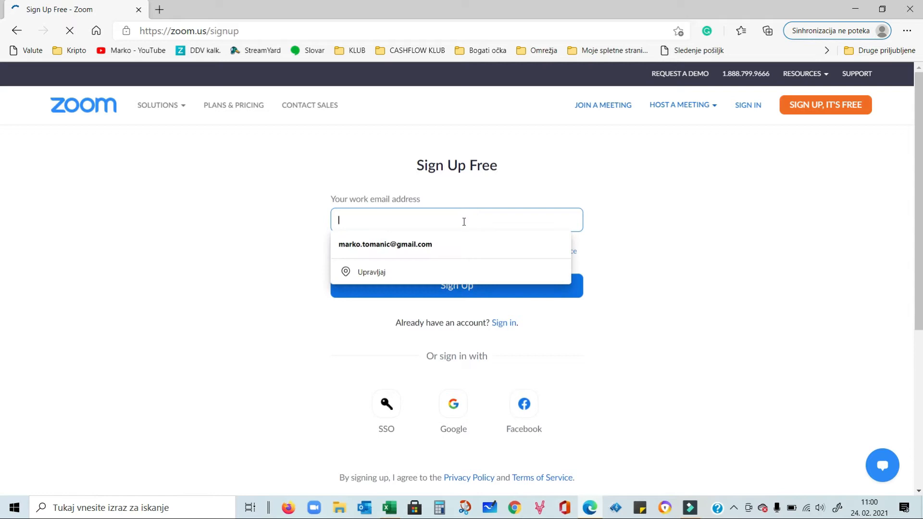
click(429, 245)
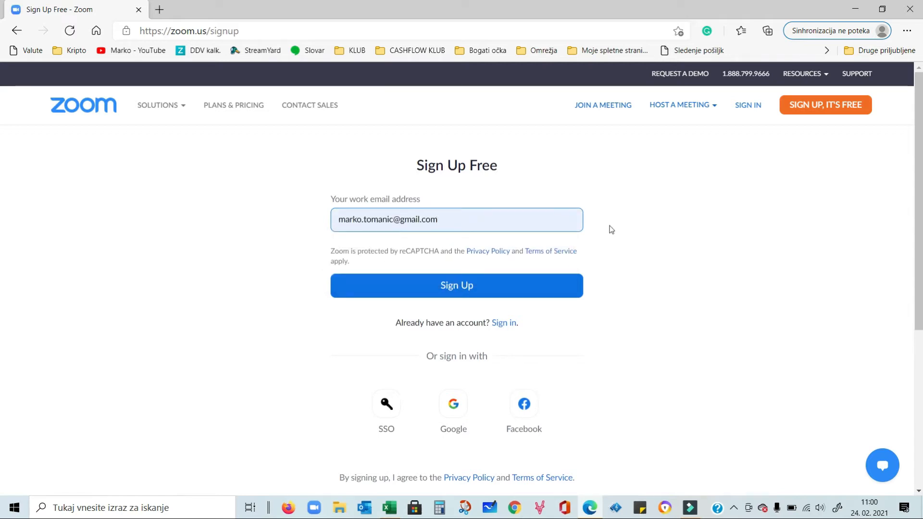
click(458, 288)
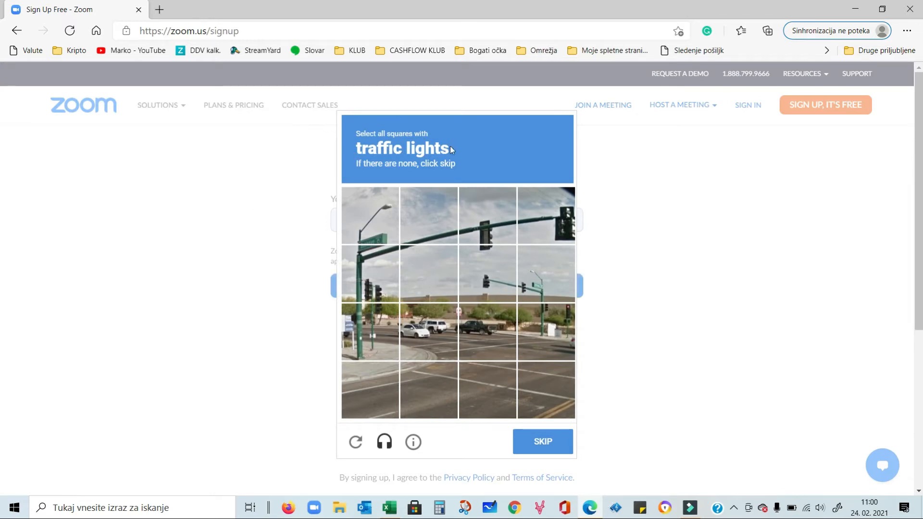
Mark the squares with traffic lights in the reCAPTCHA image and proceed to the next challenge
click(374, 284)
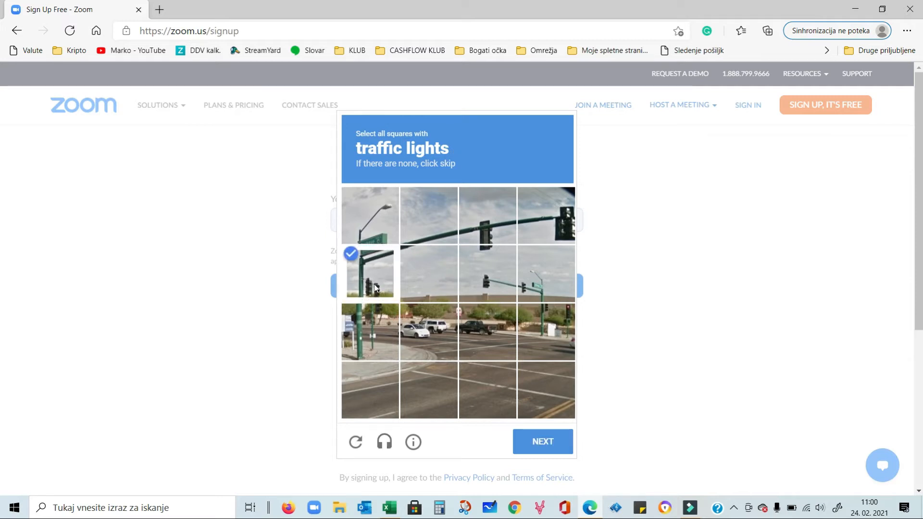
click(380, 330)
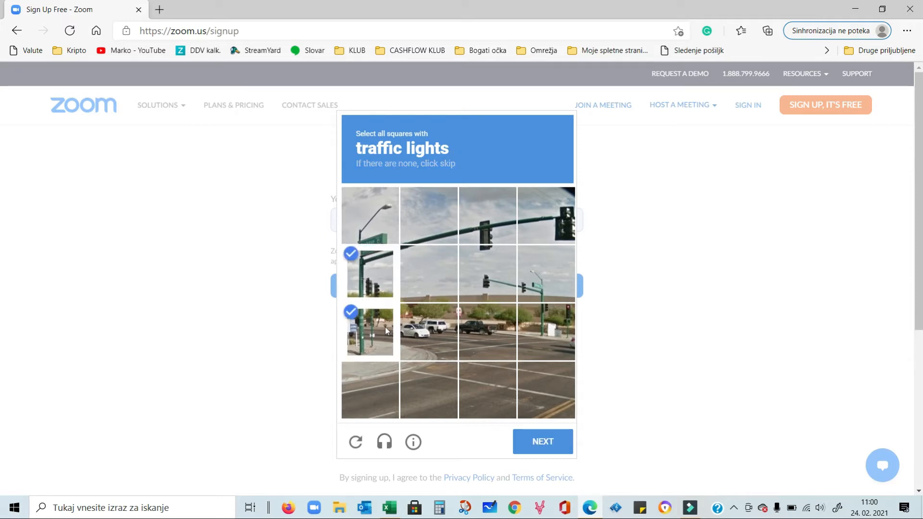
click(493, 279)
click(541, 276)
click(547, 226)
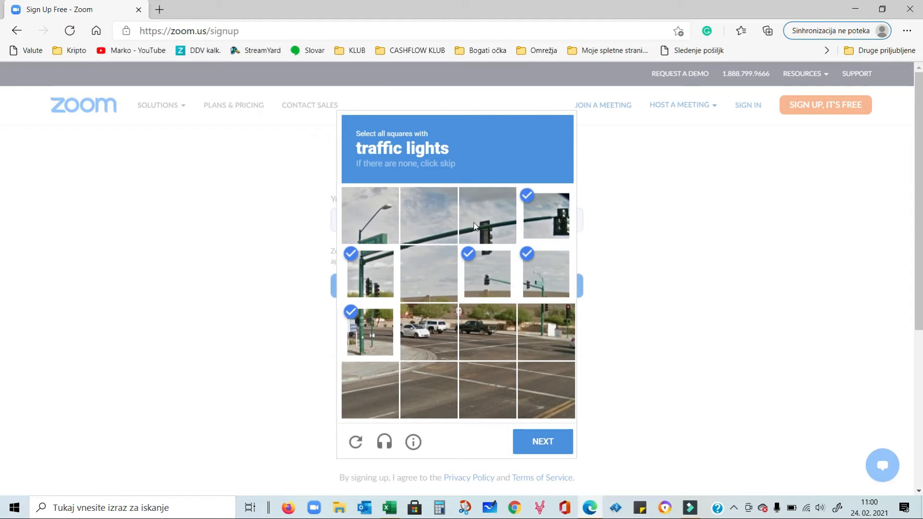
click(473, 226)
click(541, 442)
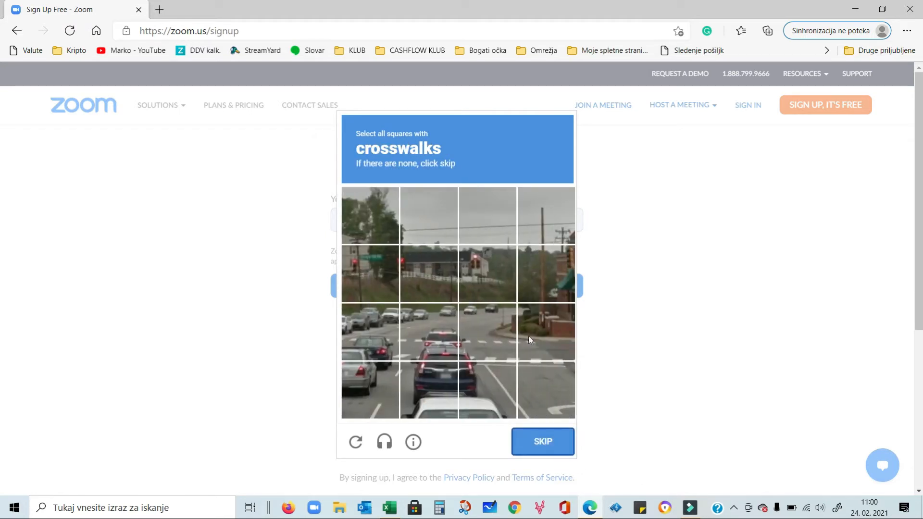
Mark the squares with crosswalks in the reCAPTCHA image and verify the selection
click(533, 345)
click(466, 340)
click(429, 336)
click(382, 332)
click(538, 385)
click(478, 377)
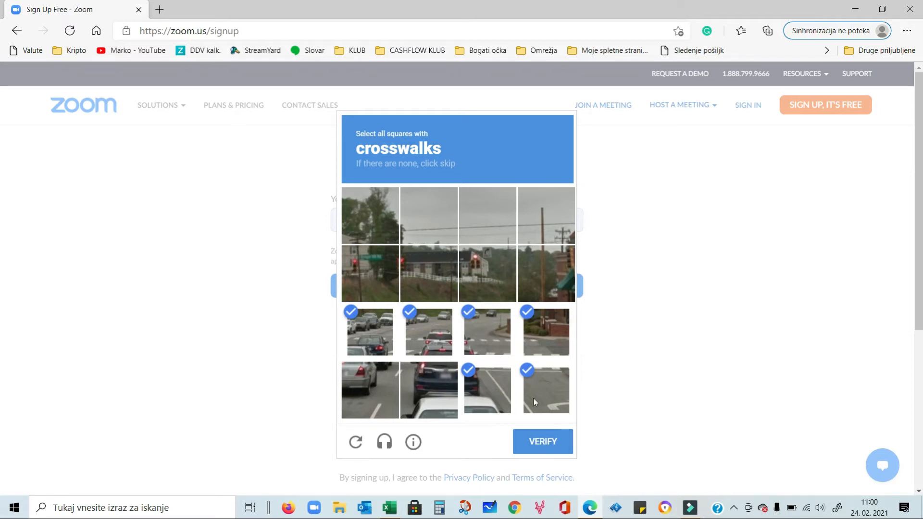
click(544, 440)
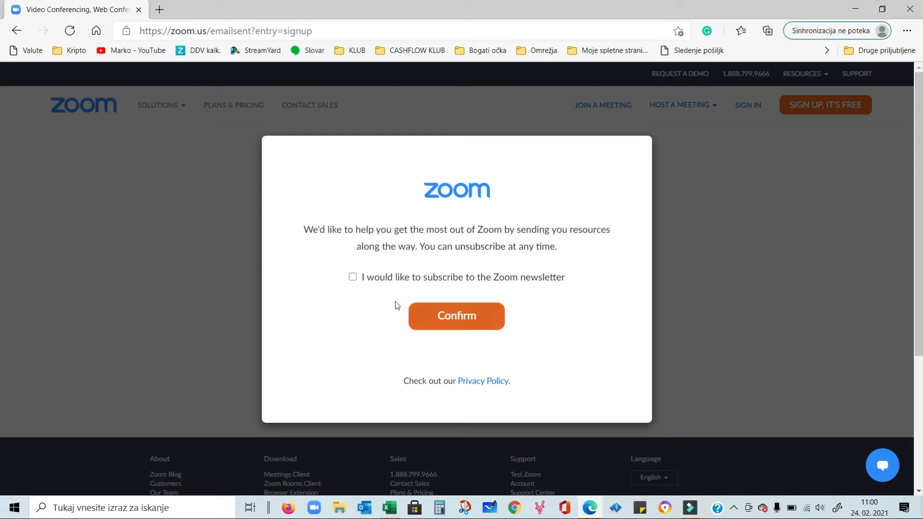
Opt in to the Zoom newsletter subscription and confirm the choice
click(353, 278)
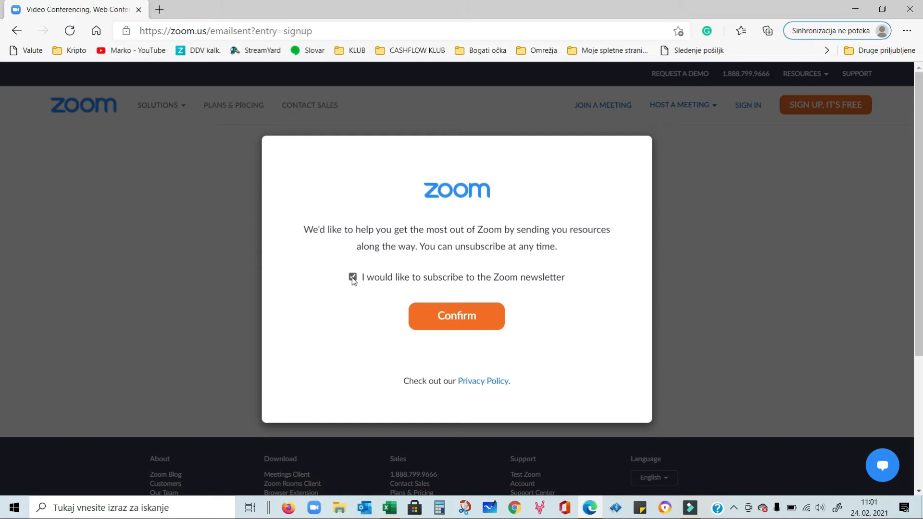
click(353, 278)
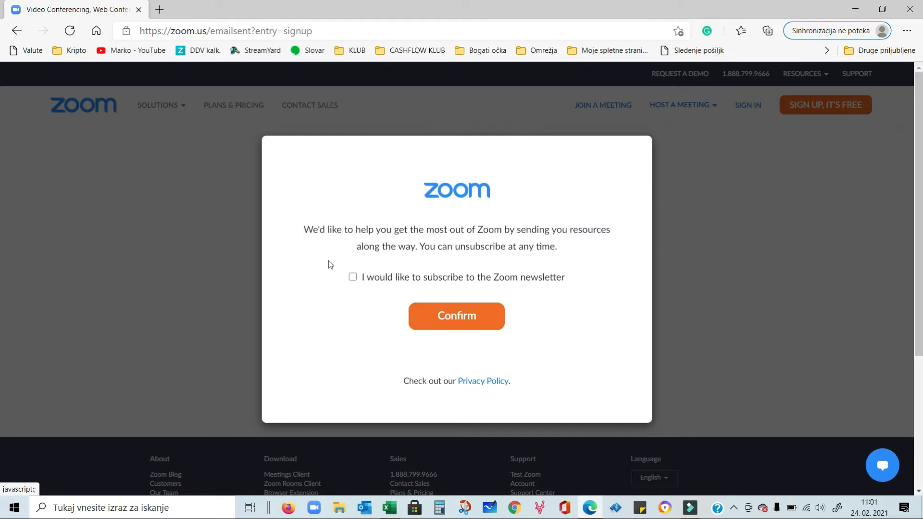
click(354, 279)
click(355, 279)
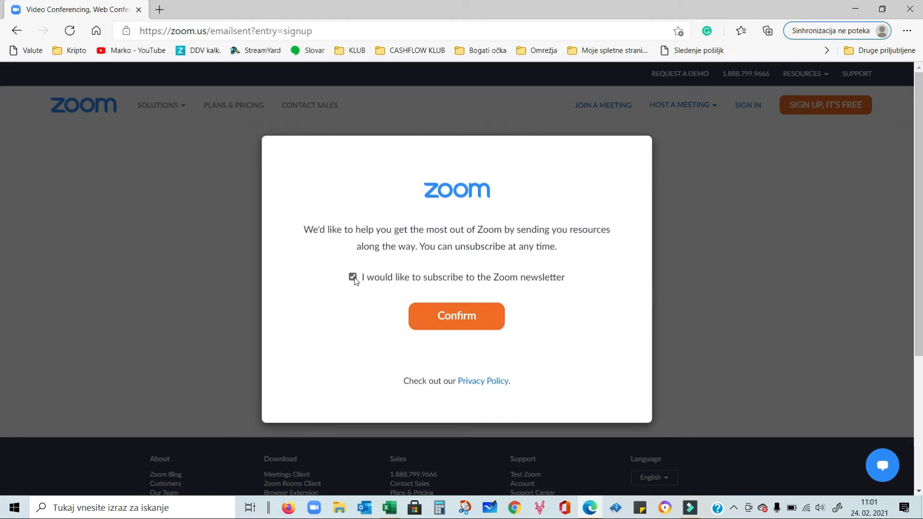
click(457, 317)
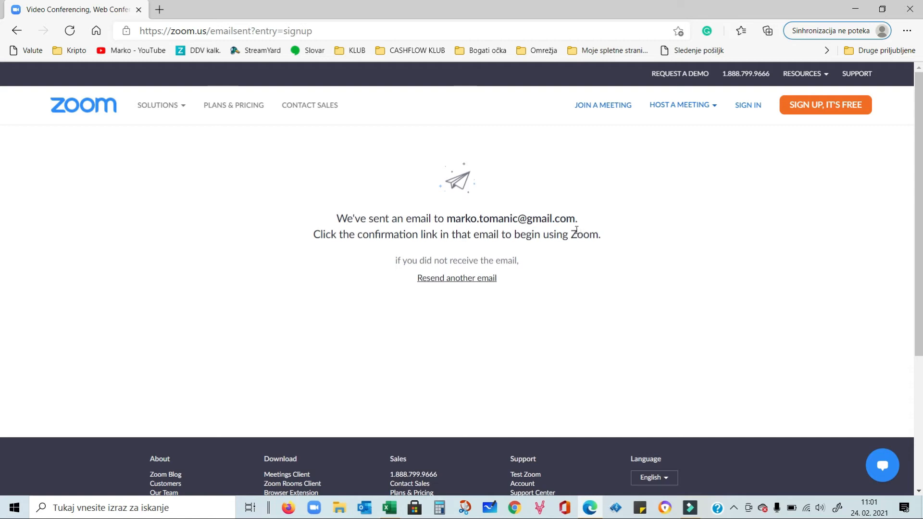
Switch to Google Chrome and open the Gmail inbox in a new tab
click(516, 510)
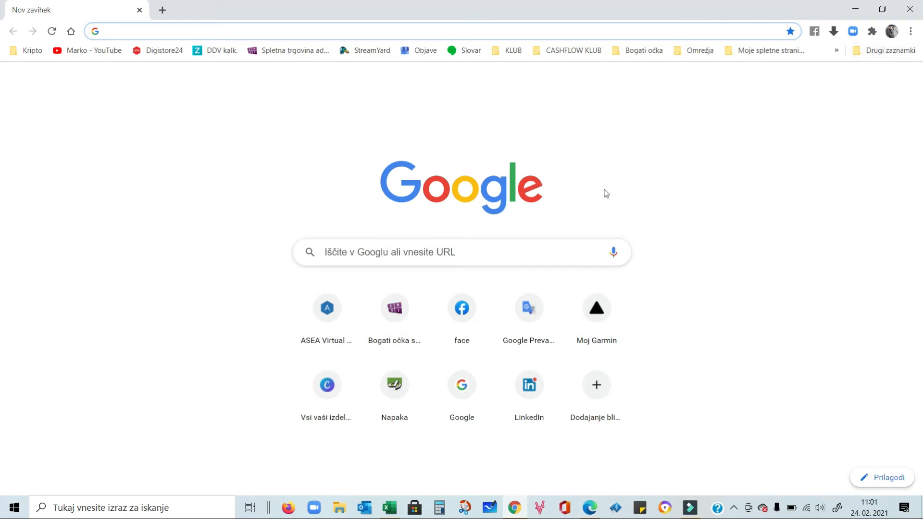
click(161, 11)
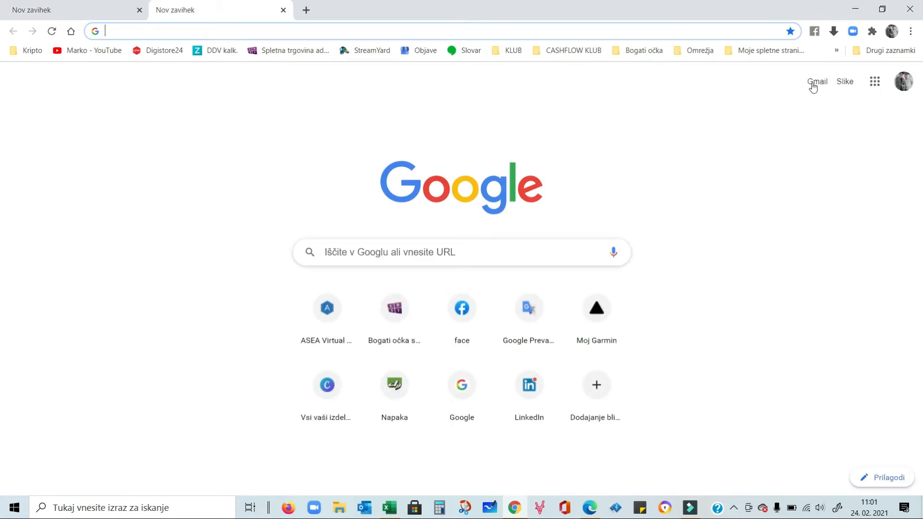
click(49, 14)
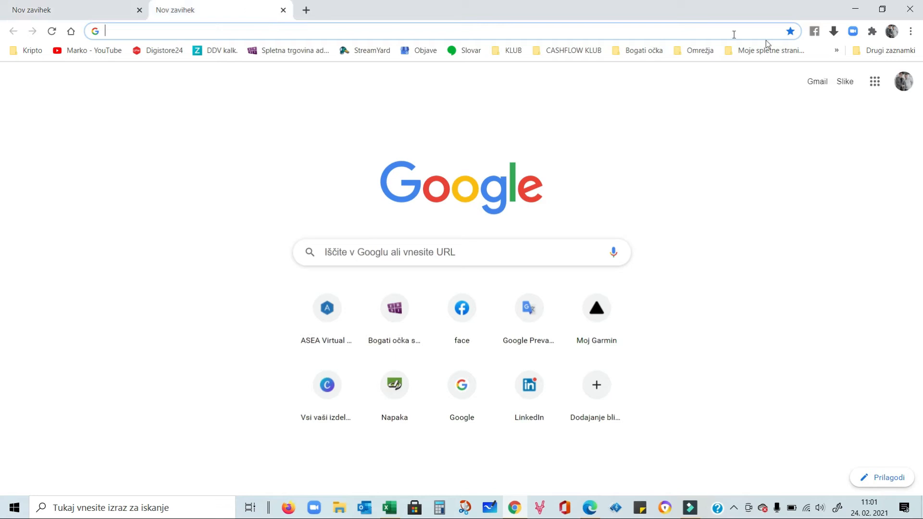
click(816, 84)
click(816, 85)
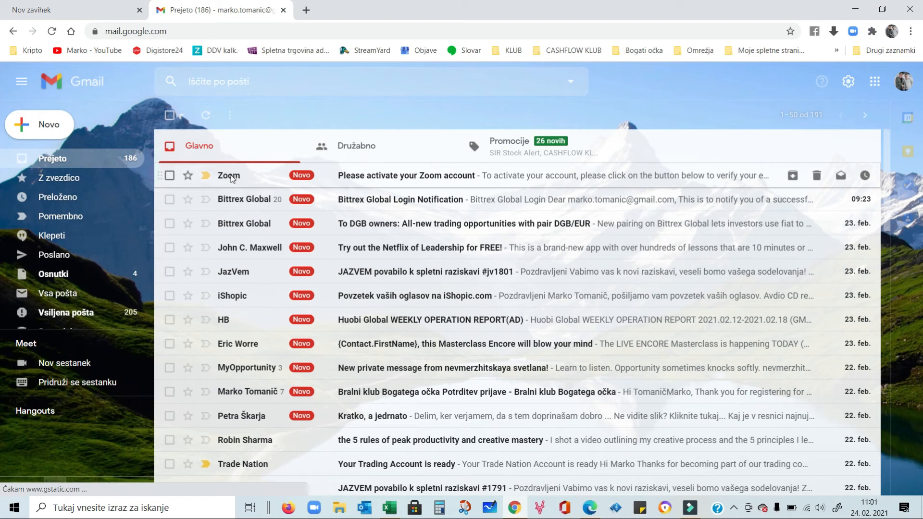
Open the "Please activate your Zoom account" email and activate the account from it
click(231, 178)
scroll(534, 232, down, 2)
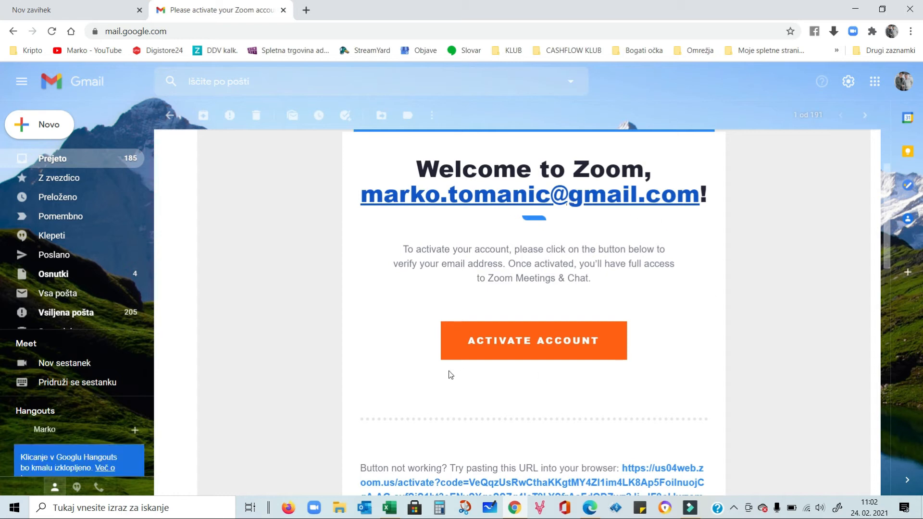
click(533, 346)
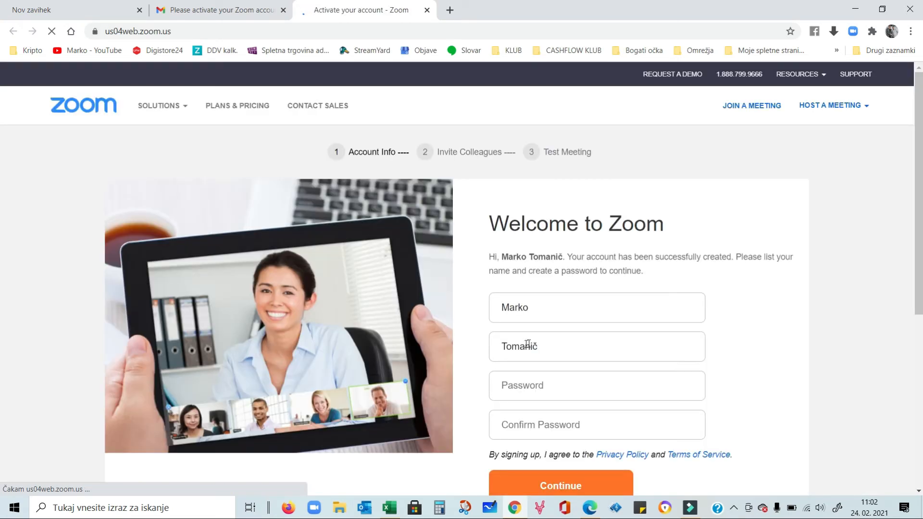
Enter the new account password in the Welcome to Zoom form
scroll(487, 327, down, 1)
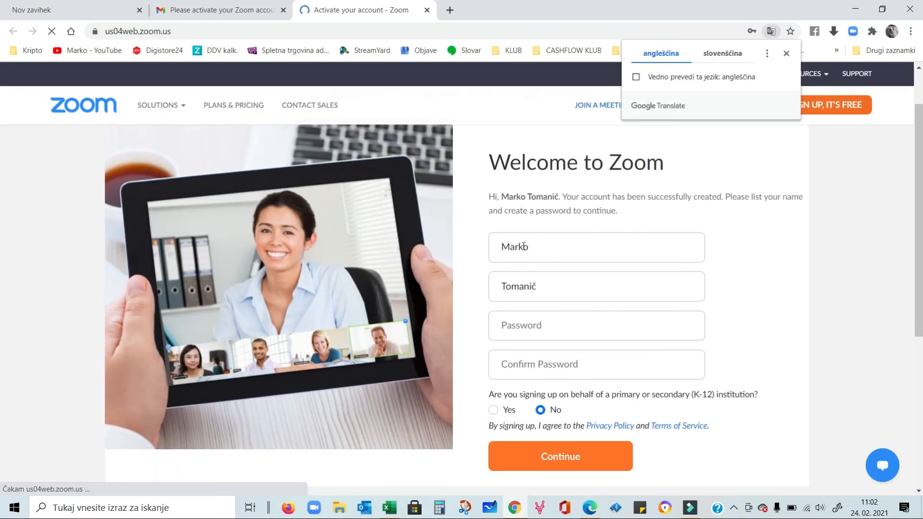
click(539, 328)
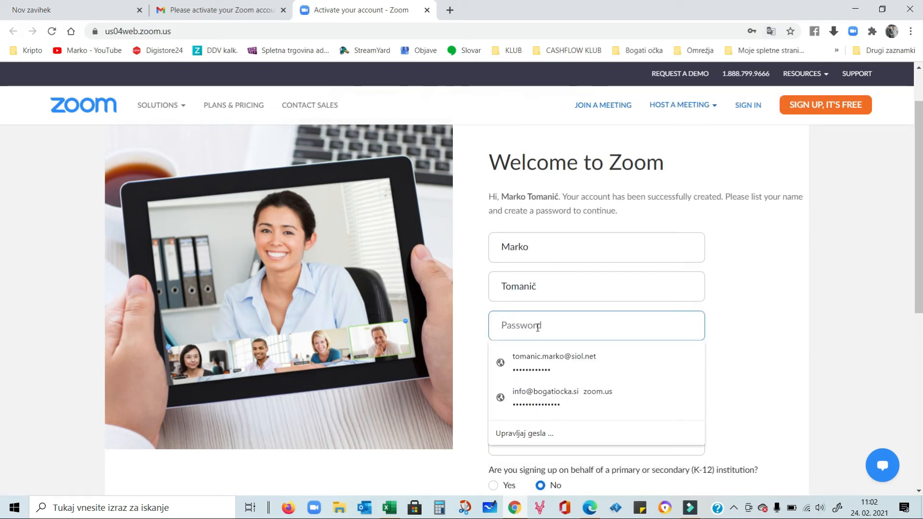
text(•••••••••)
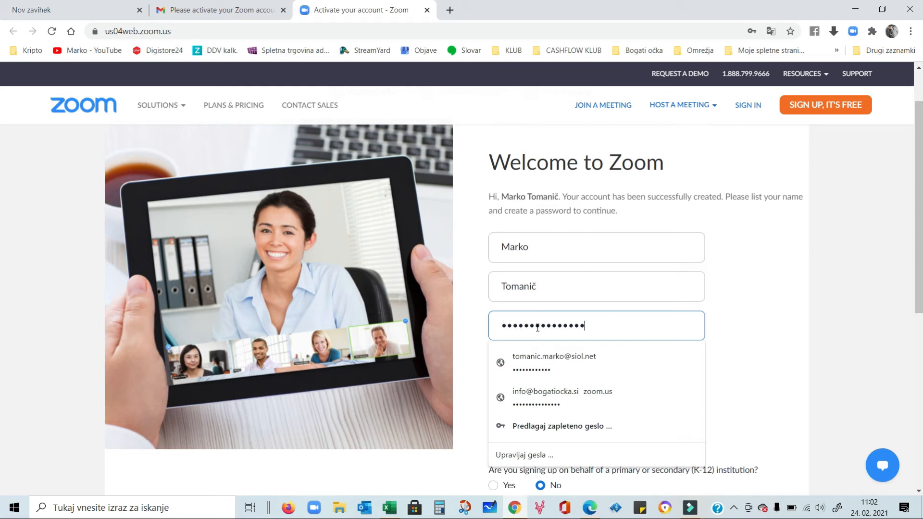
click(746, 336)
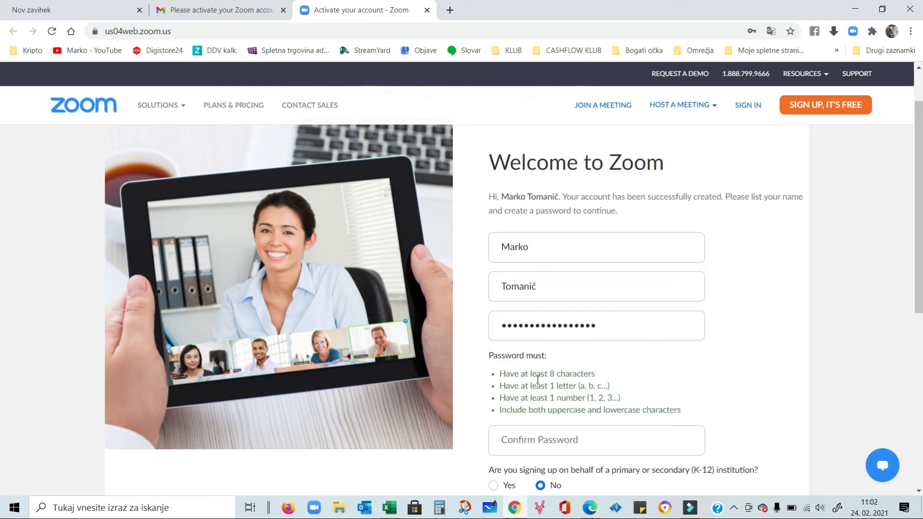
Repeat the account password in the confirmation field and continue to the next sign-up stage, keeping No for the K-12 institution question
scroll(558, 412, down, 1)
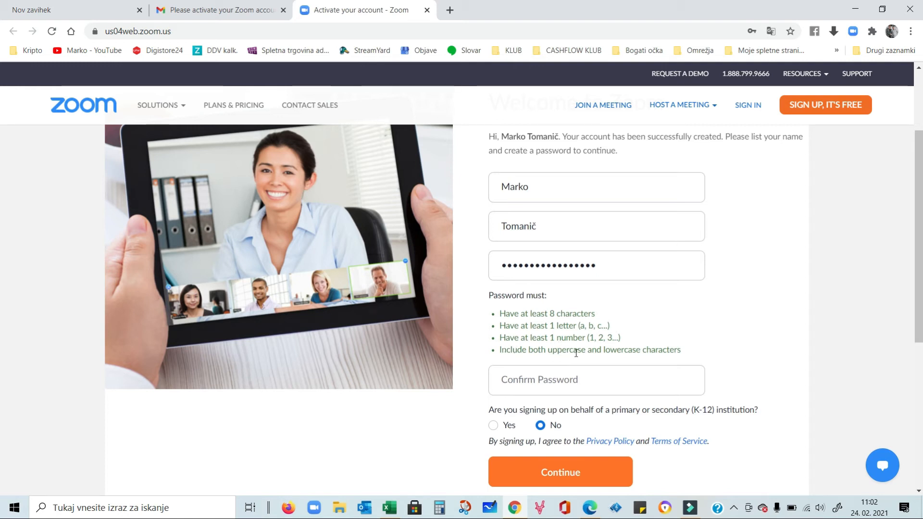
click(580, 381)
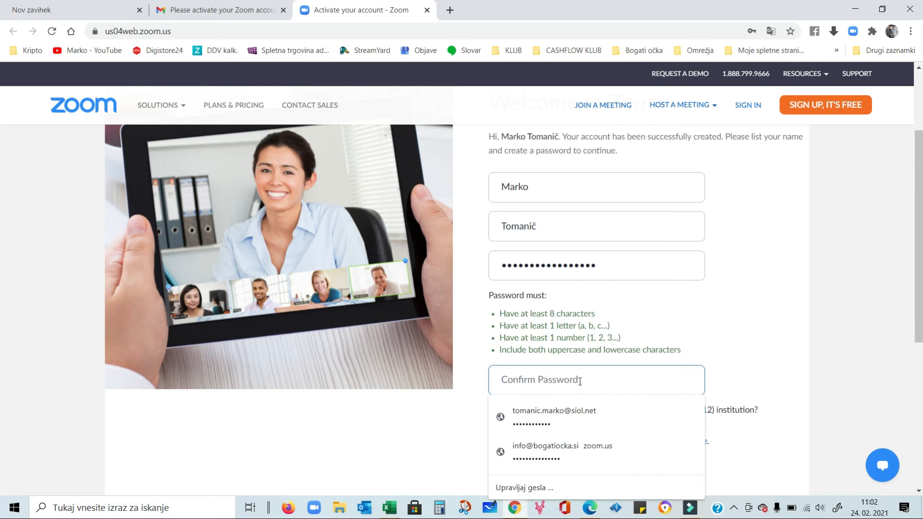
text(•)
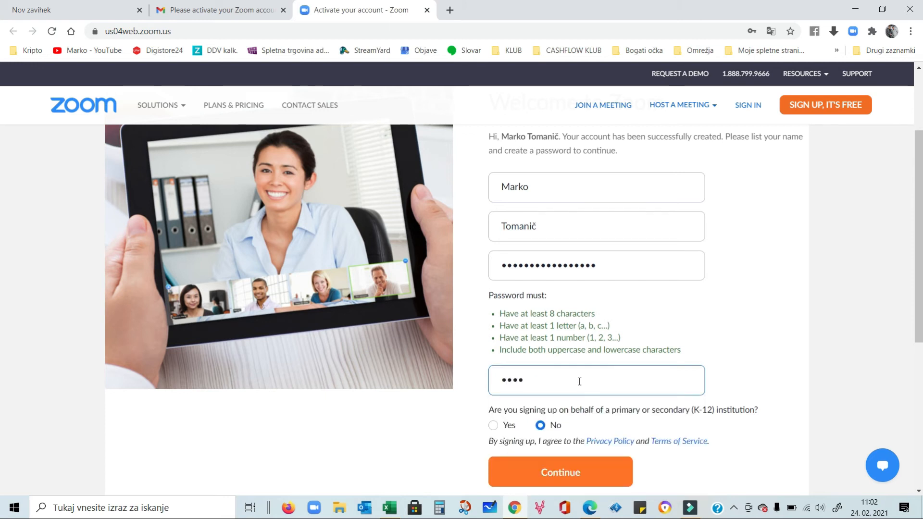
text(••••••••••••••••)
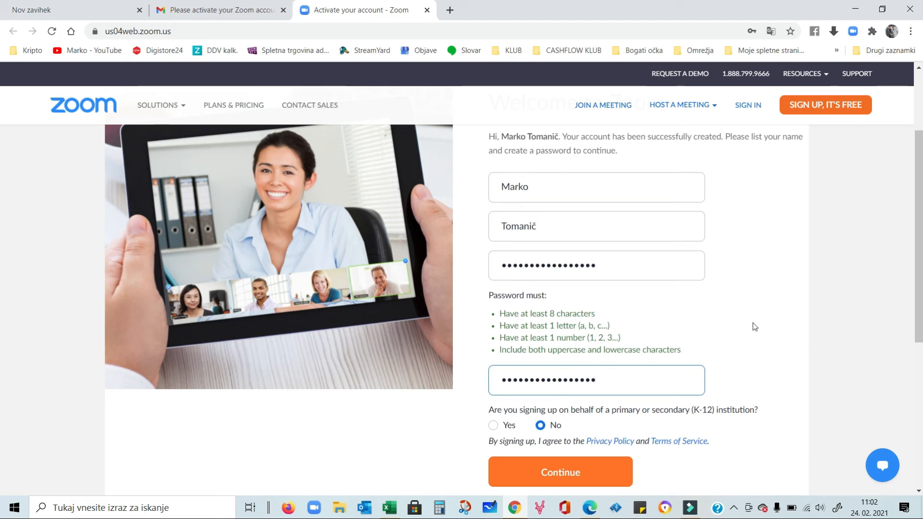
click(783, 313)
scroll(639, 406, down, 3)
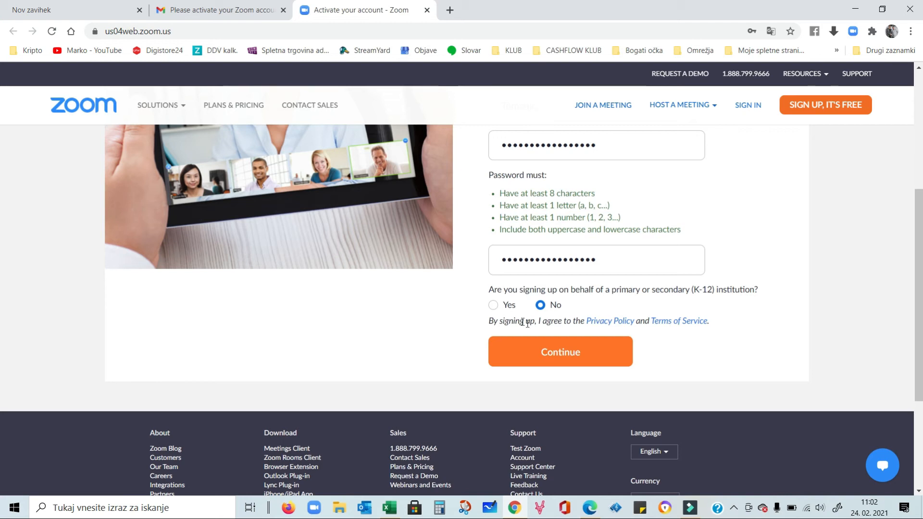
click(555, 356)
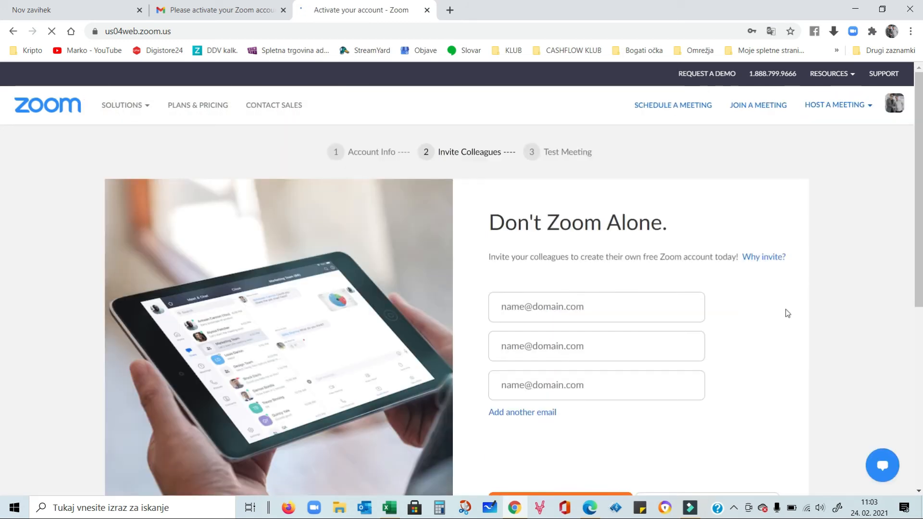
Dismiss the browser's offer to save the password and skip inviting colleagues
scroll(679, 287, down, 5)
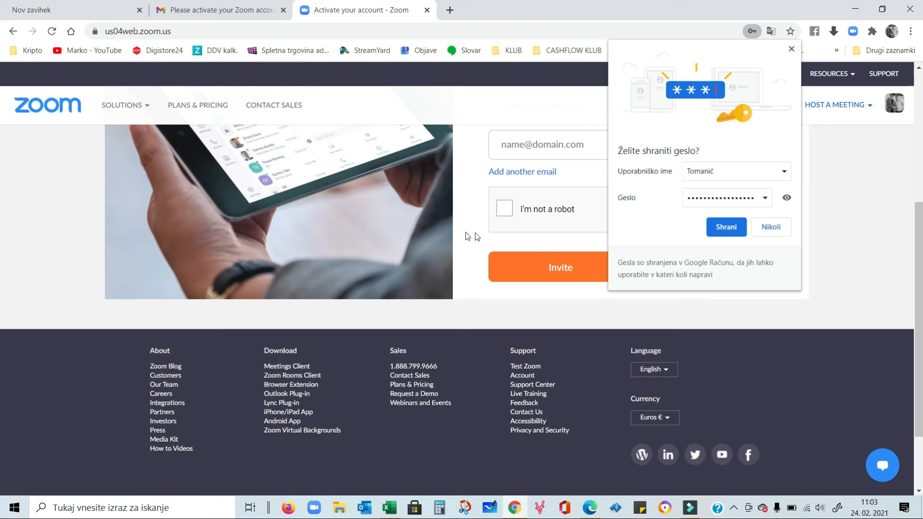
click(791, 48)
scroll(752, 274, up, 4)
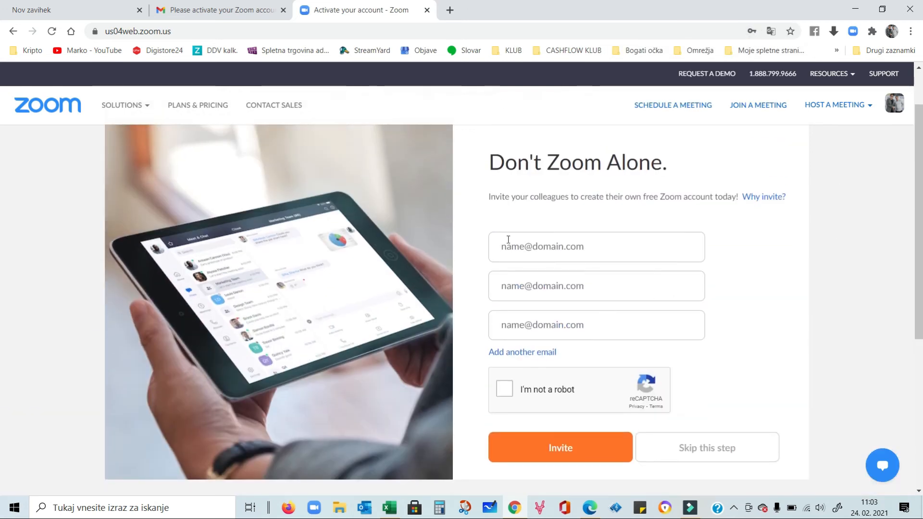
scroll(616, 241, down, 3)
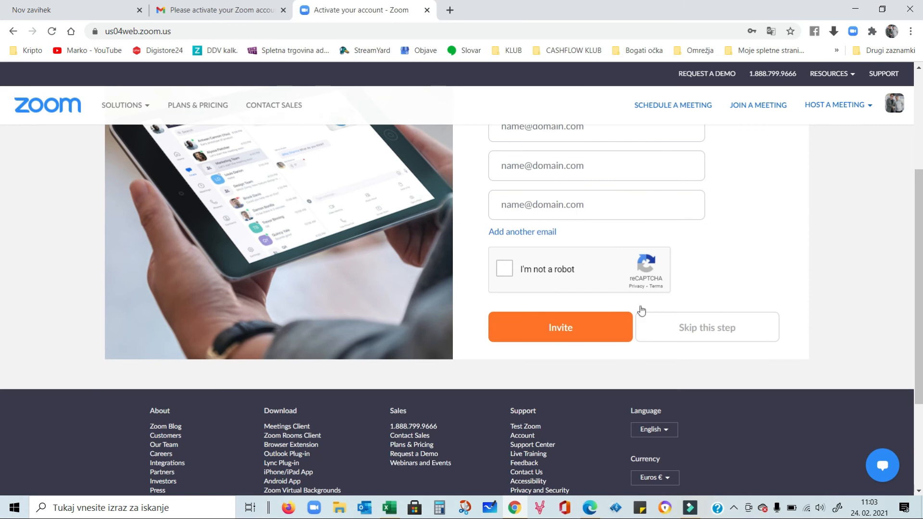
click(706, 331)
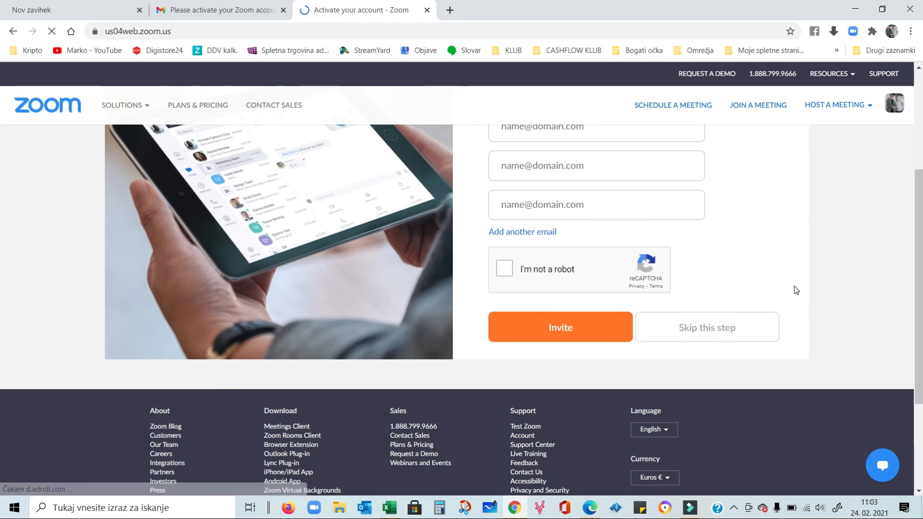
Go to the account's profile page from the test meeting page without starting a meeting
scroll(806, 310, down, 1)
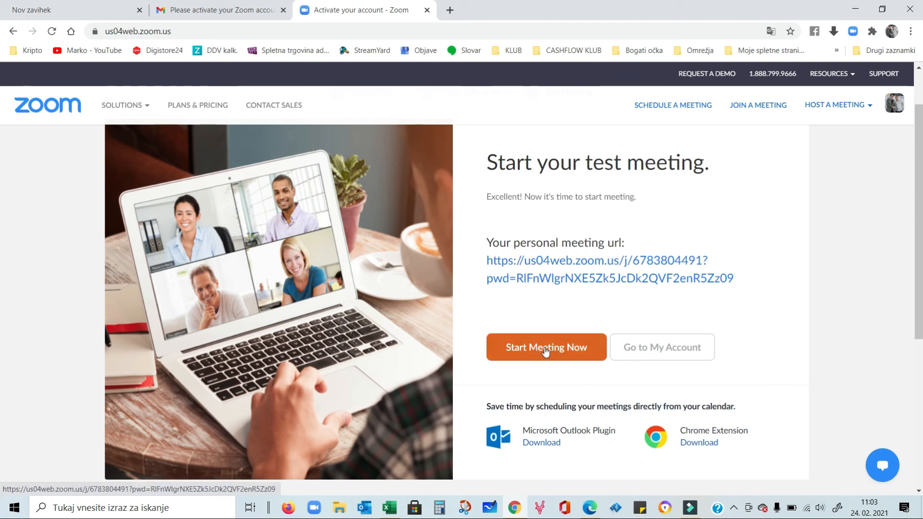
click(661, 354)
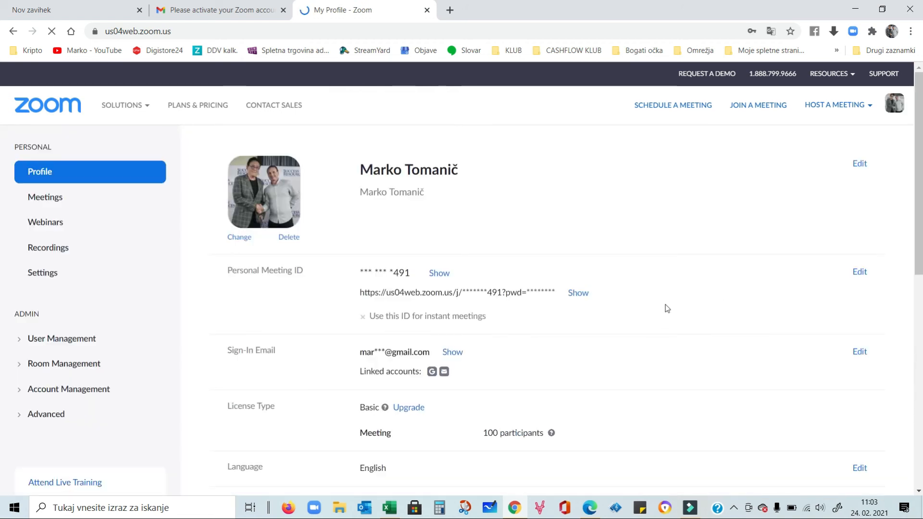
scroll(583, 330, down, 2)
scroll(583, 326, down, 3)
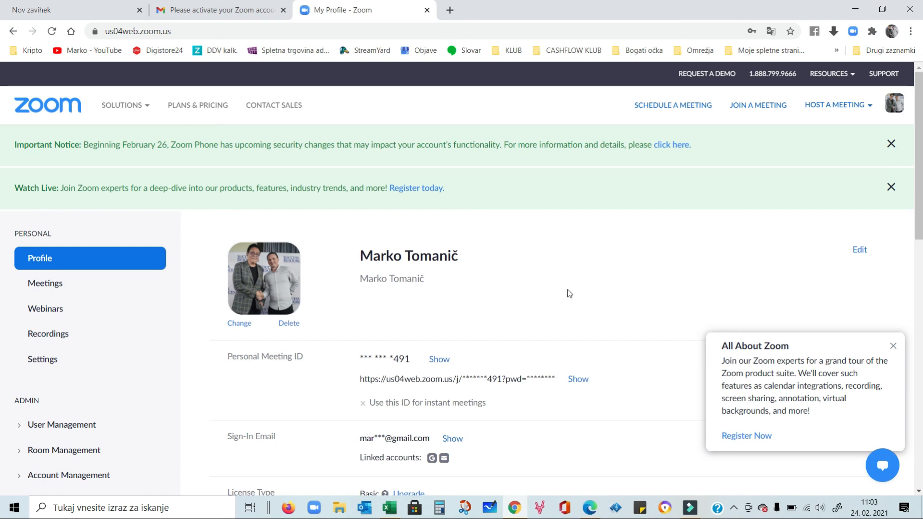
Dismiss the All About Zoom pop-up, the Important Notice and Watch Live banners, and the browser notification on the profile page
click(893, 346)
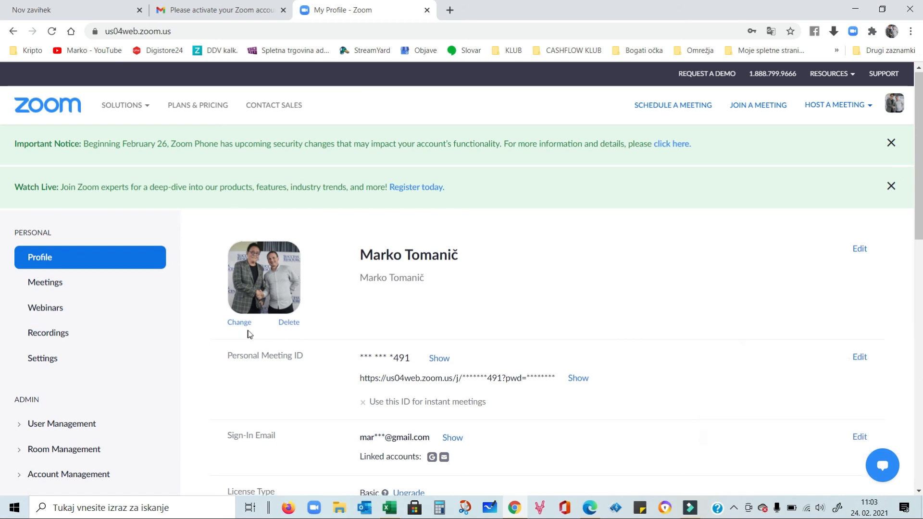
scroll(249, 334, down, 1)
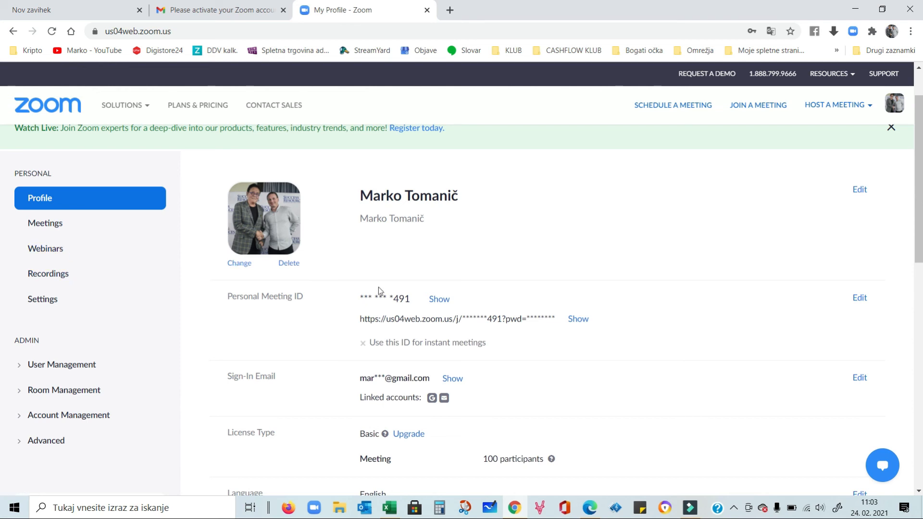
scroll(172, 394, down, 2)
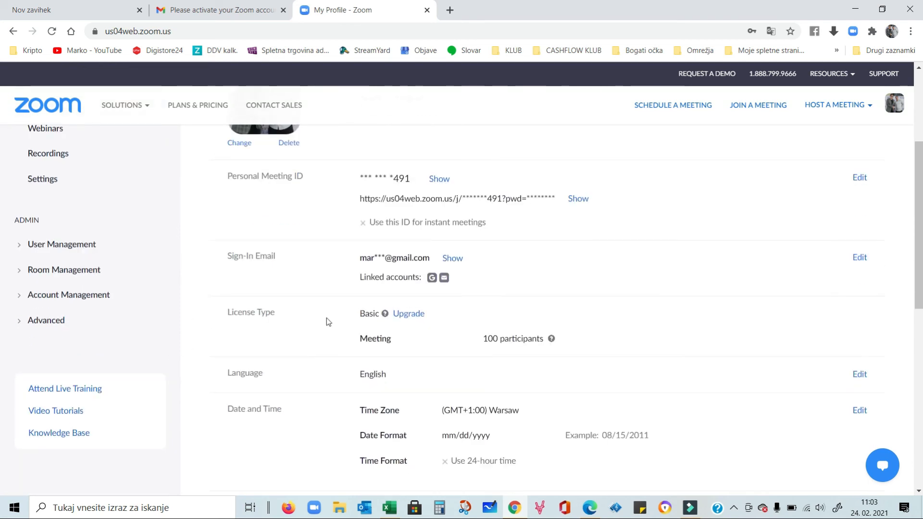
scroll(327, 319, up, 3)
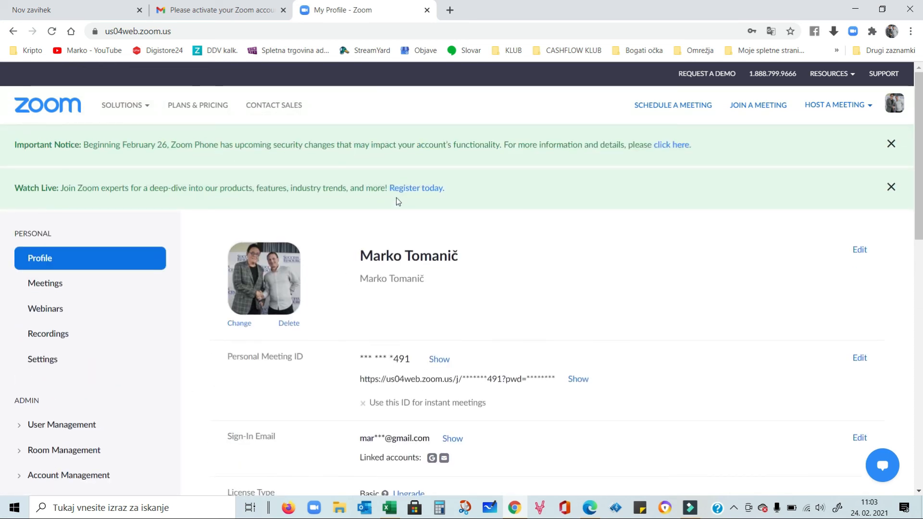
click(892, 186)
click(890, 143)
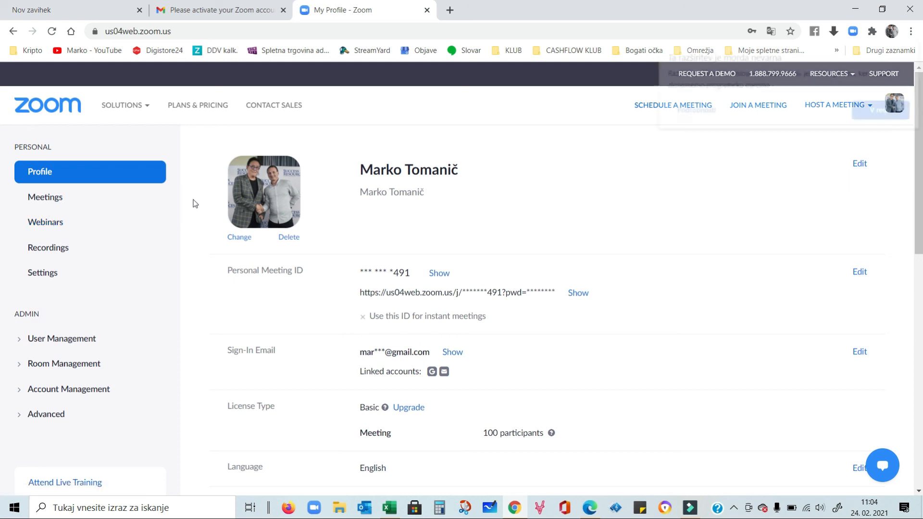
click(886, 111)
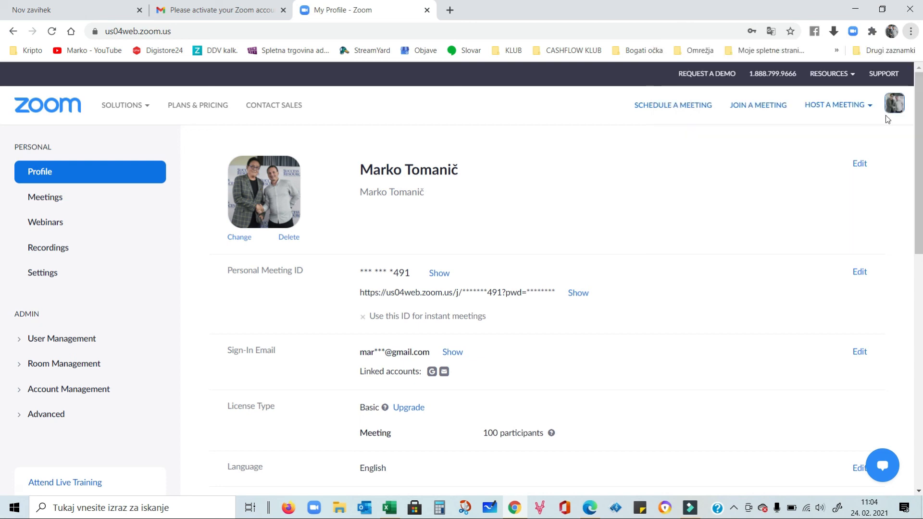